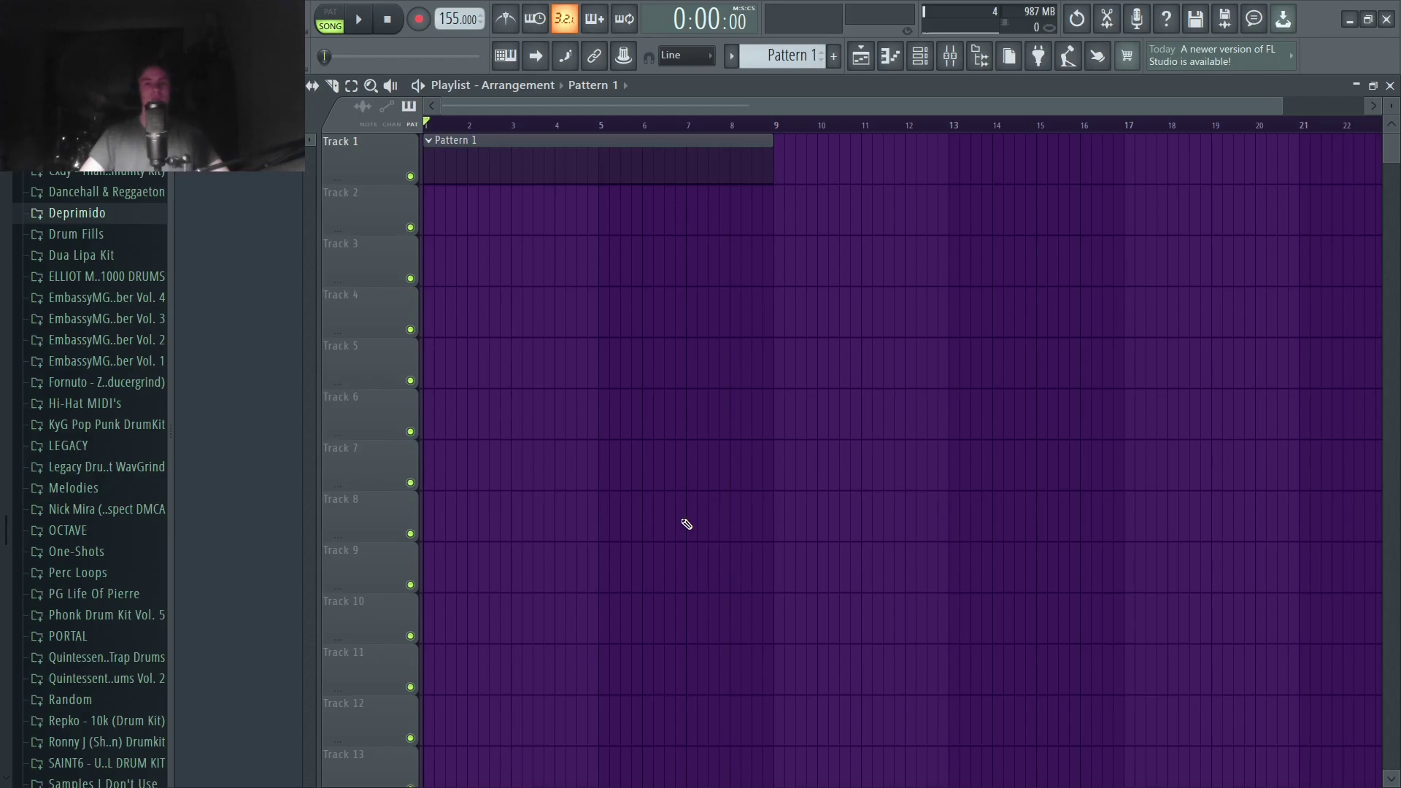
Step: In the Purity_x64 chord notes, marquee-select the short notes at the pattern start, then deselect them
key("F7")
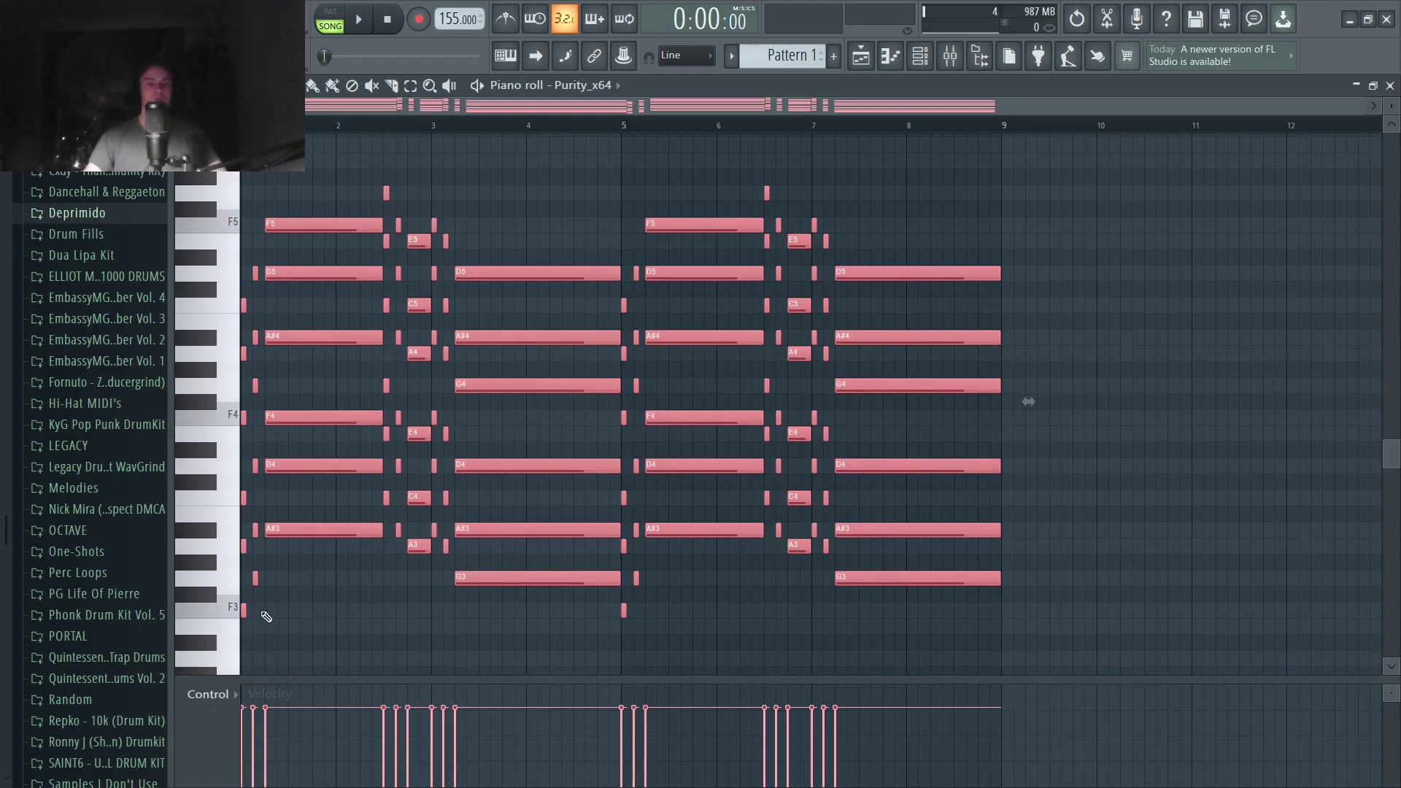
left_click_drag(261, 617, 4, 183)
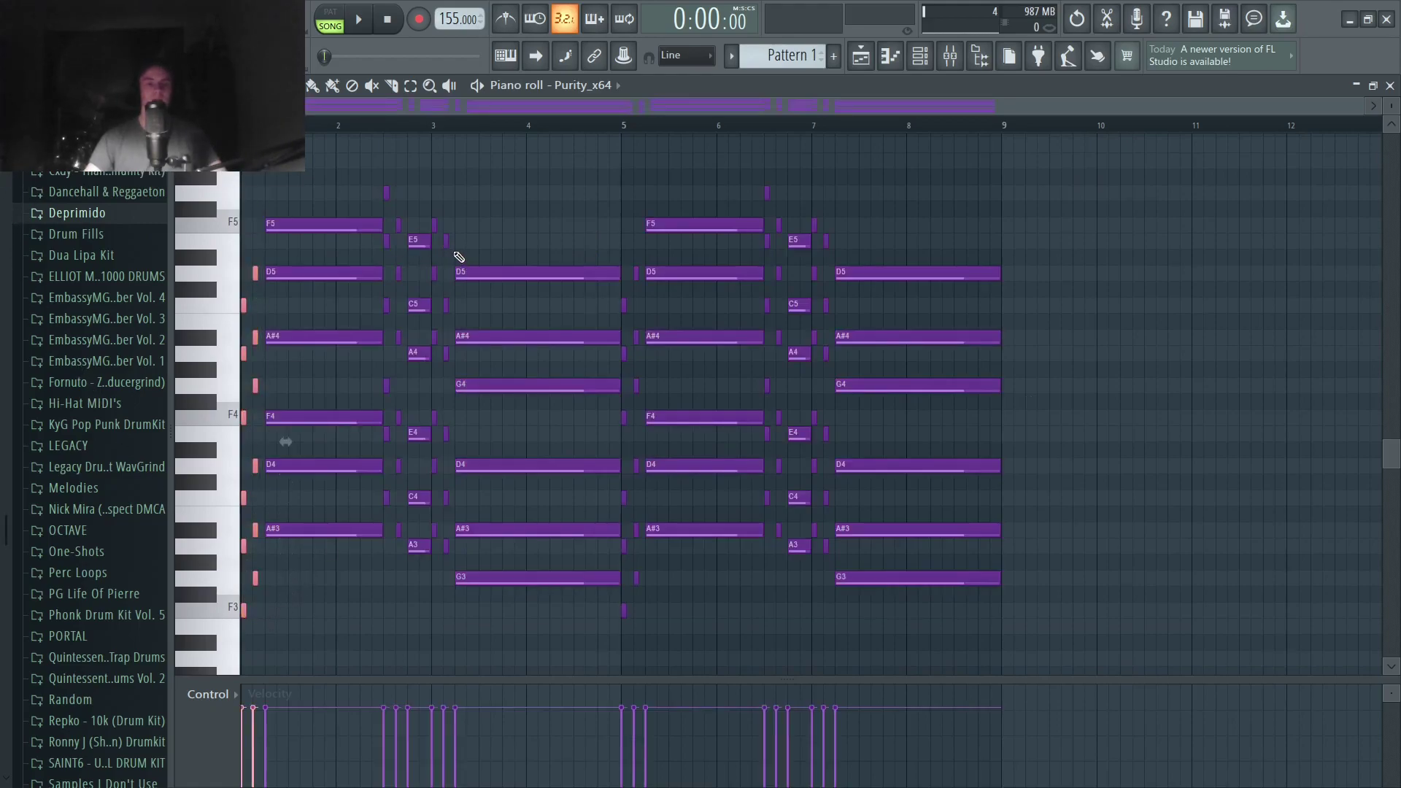
key("ctrl+d")
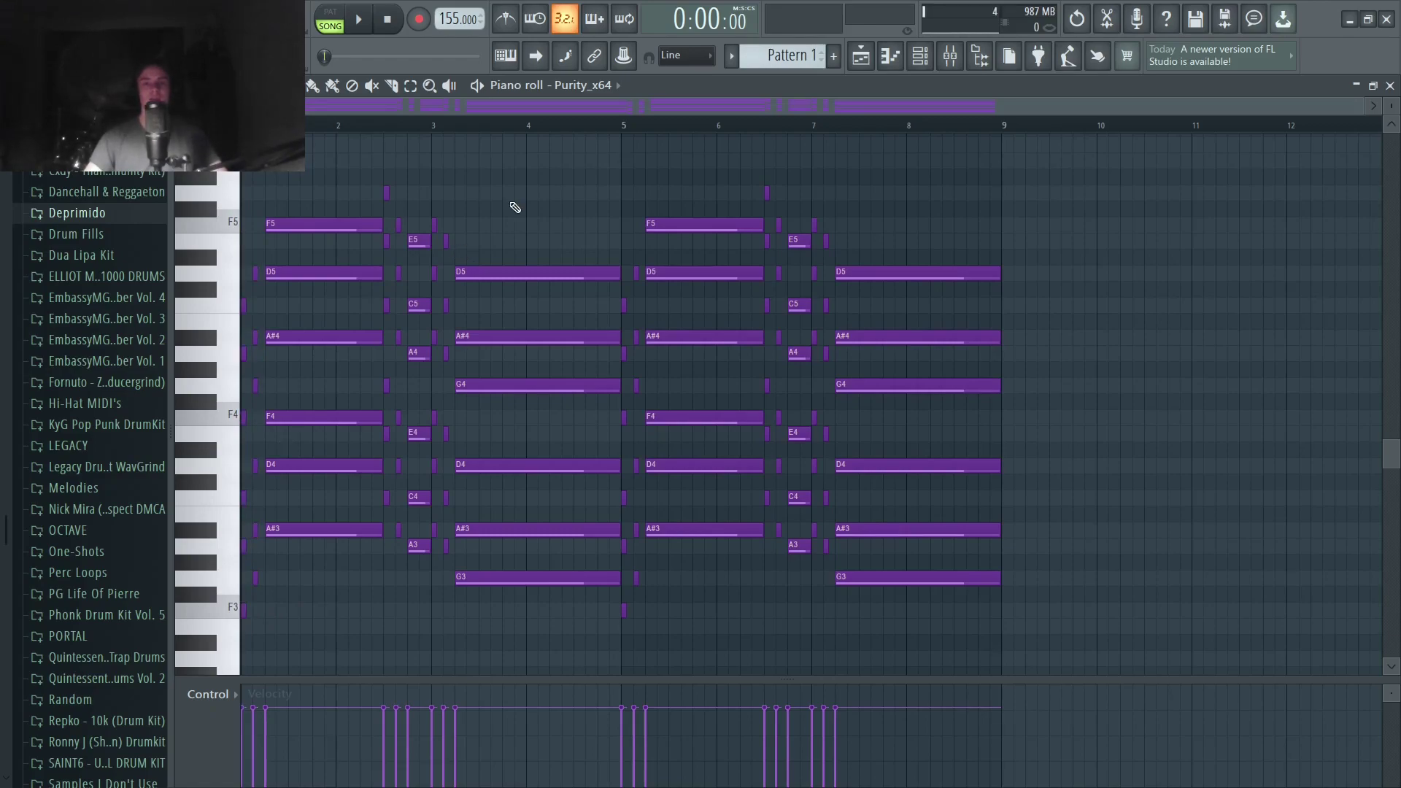
Step: Play the Purity_x64 chords and the Xpand!2 octave-up chord layer, then stop playback
scroll(515, 208, "down", 2)
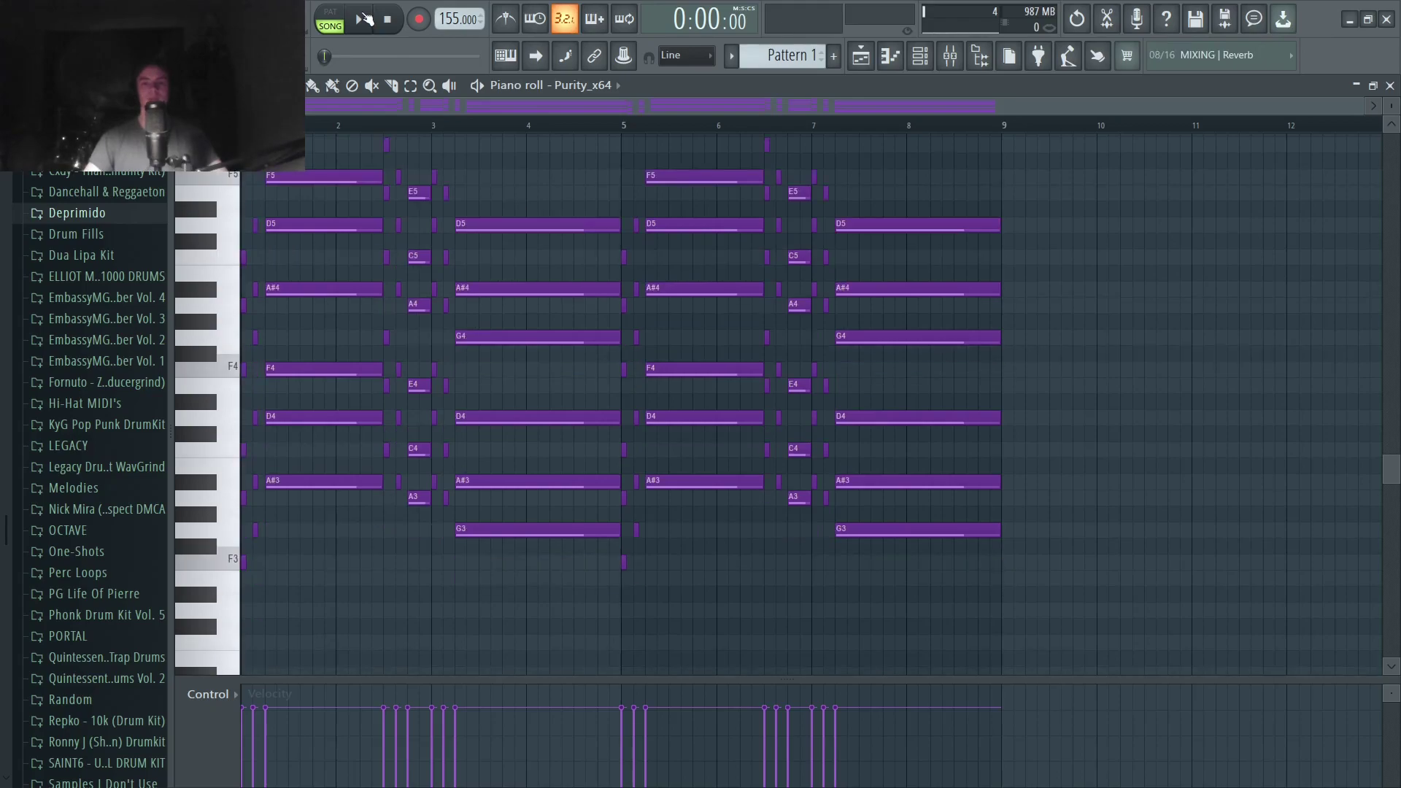
left_click(365, 20)
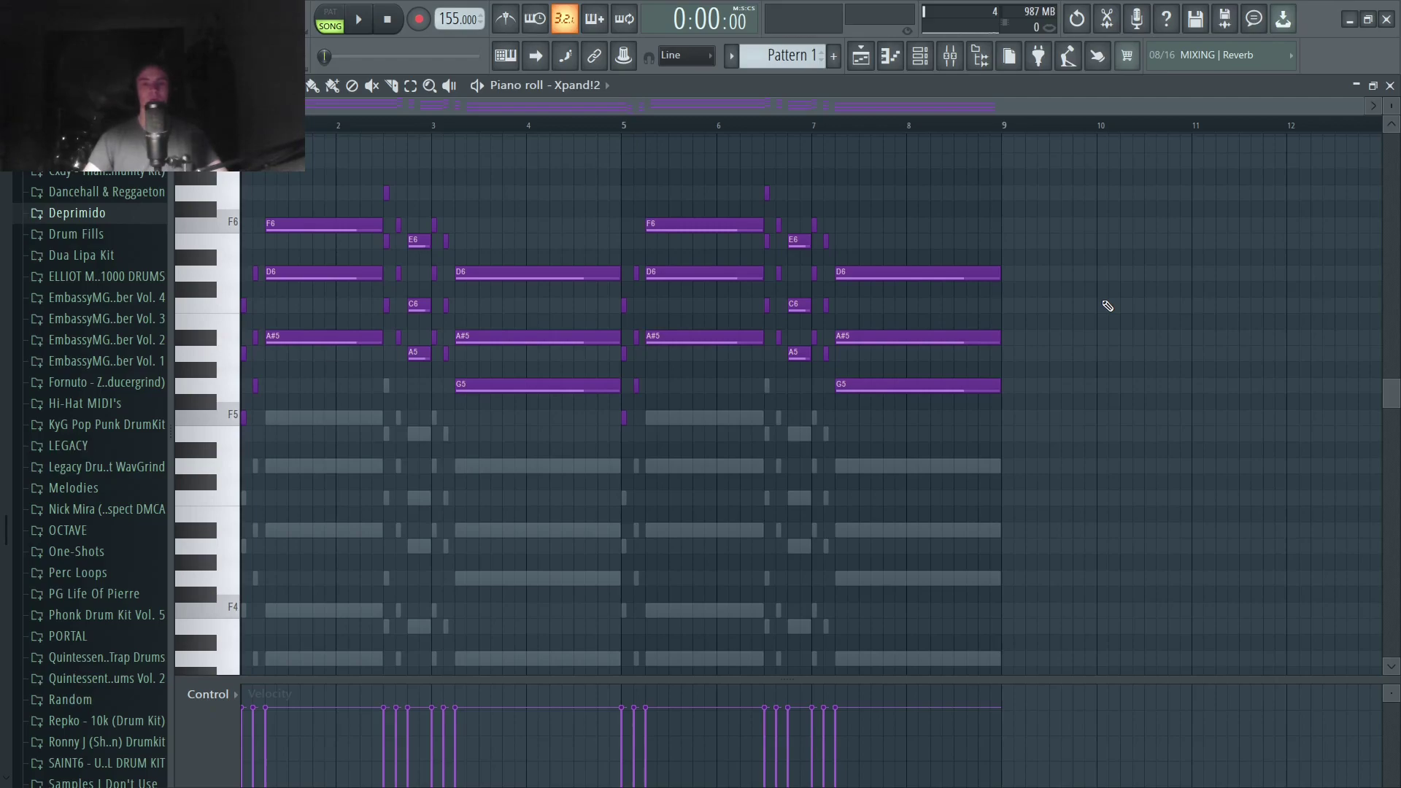
scroll(1108, 306, "up", 1)
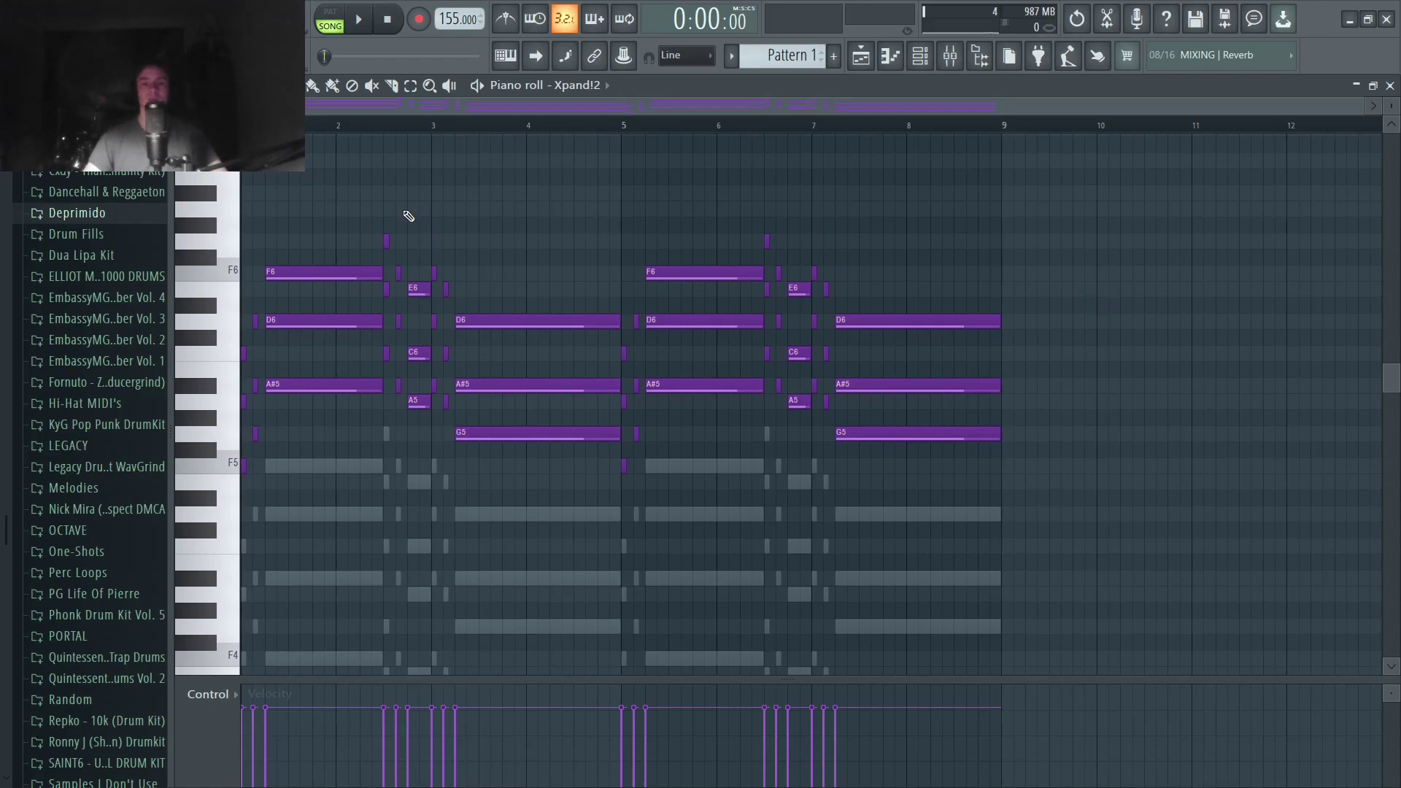
left_click(360, 20)
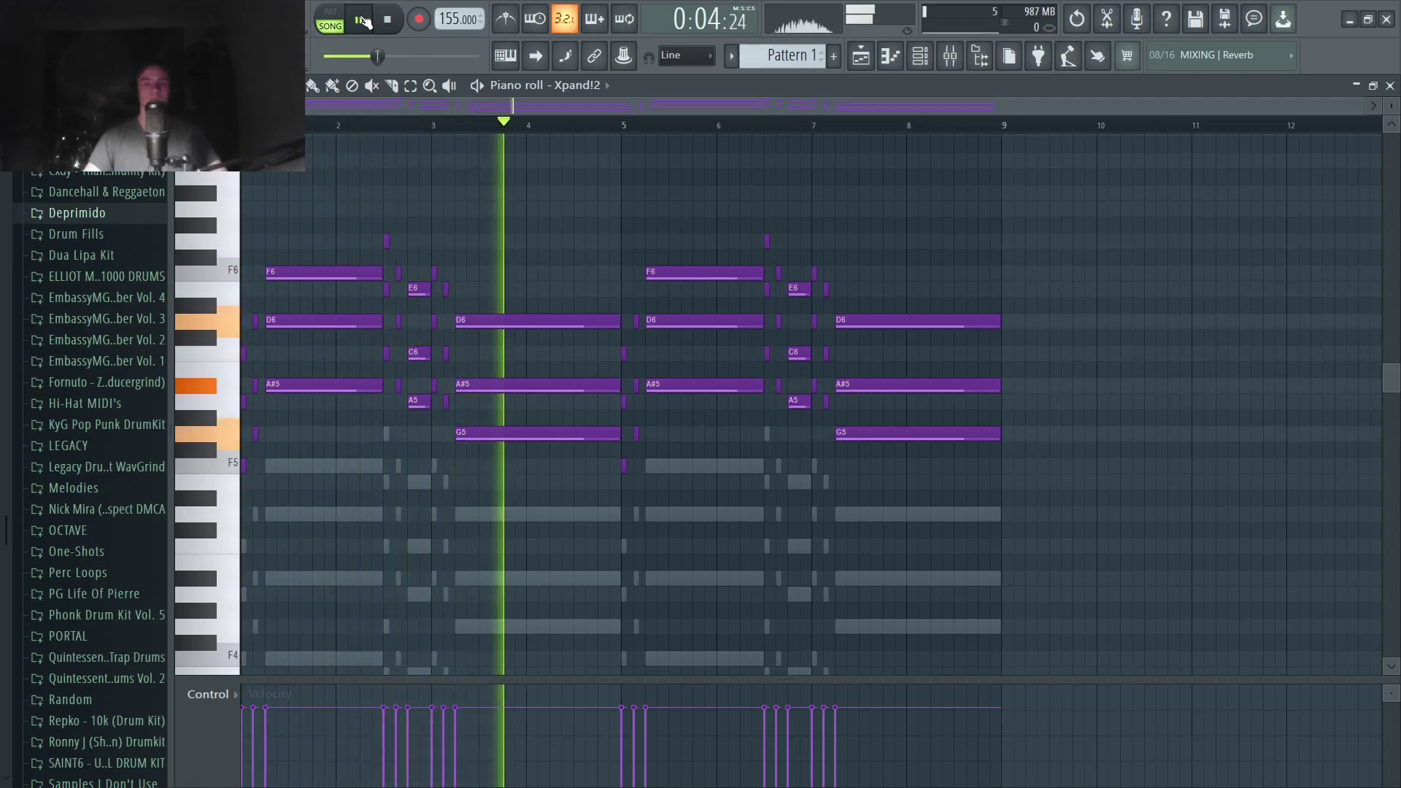
key("space")
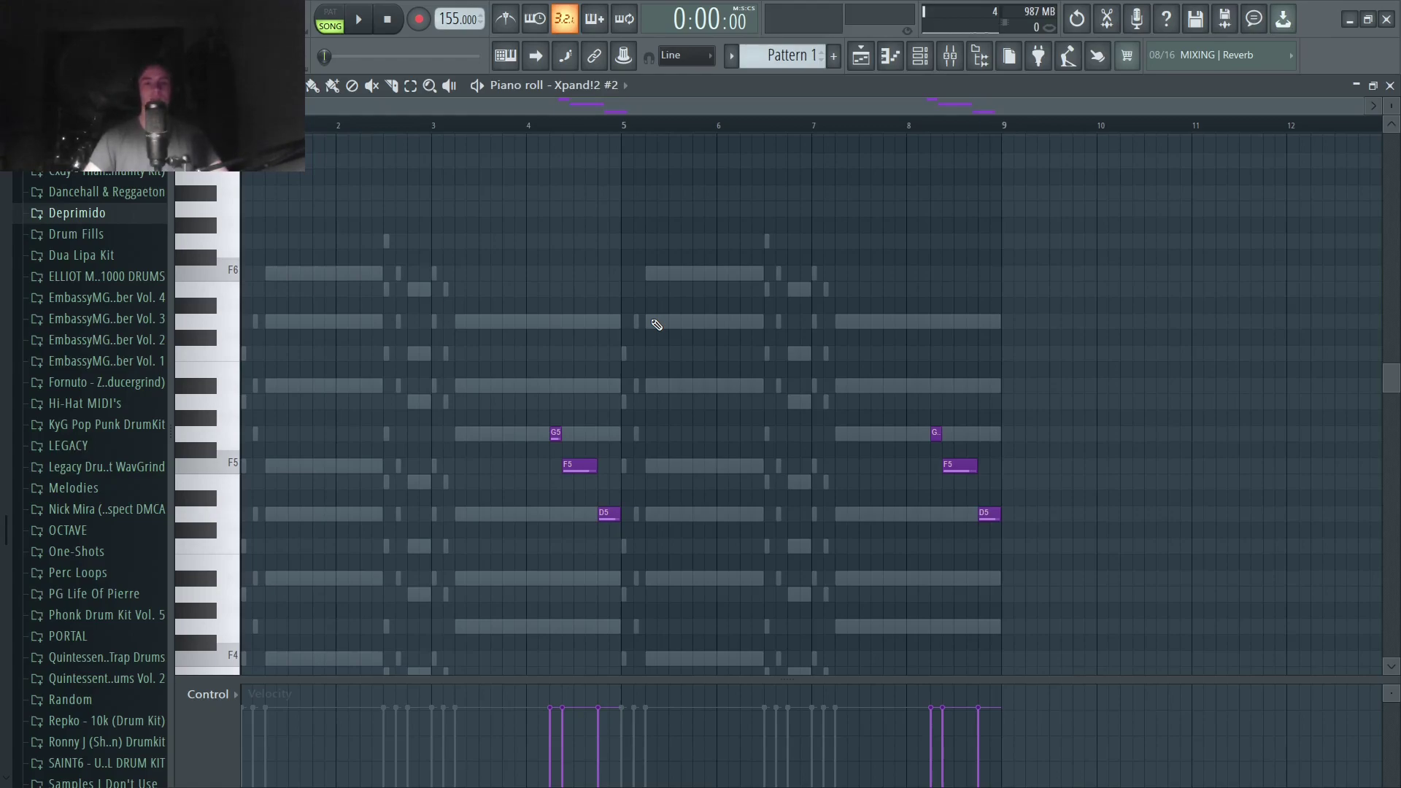
Step: Select and play the short G5, F5 and D5 notes of Xpand!2 #2, then play the Xpand!2 #3 chords
scroll(656, 324, "down", 3)
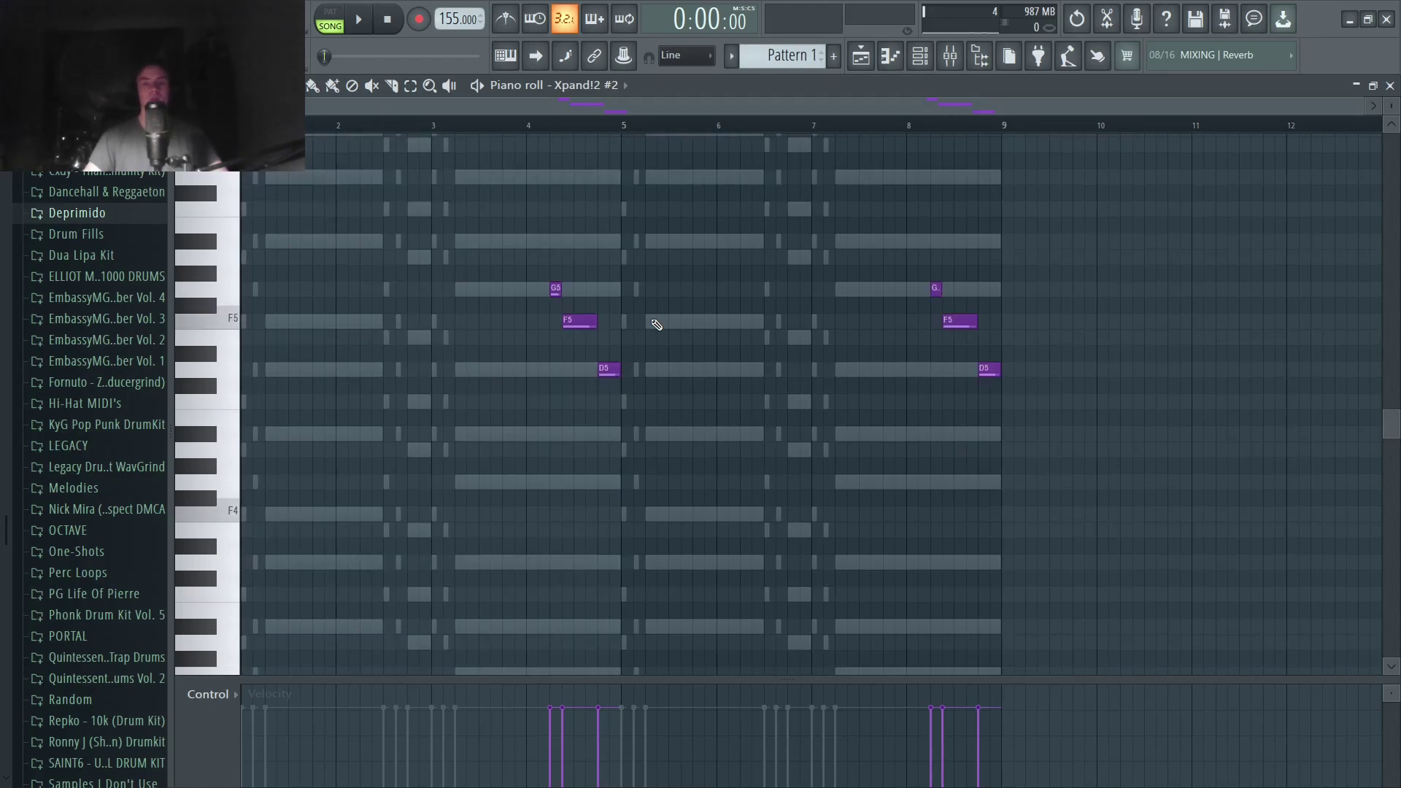
left_click_drag(511, 252, 1036, 456)
left_click(364, 22)
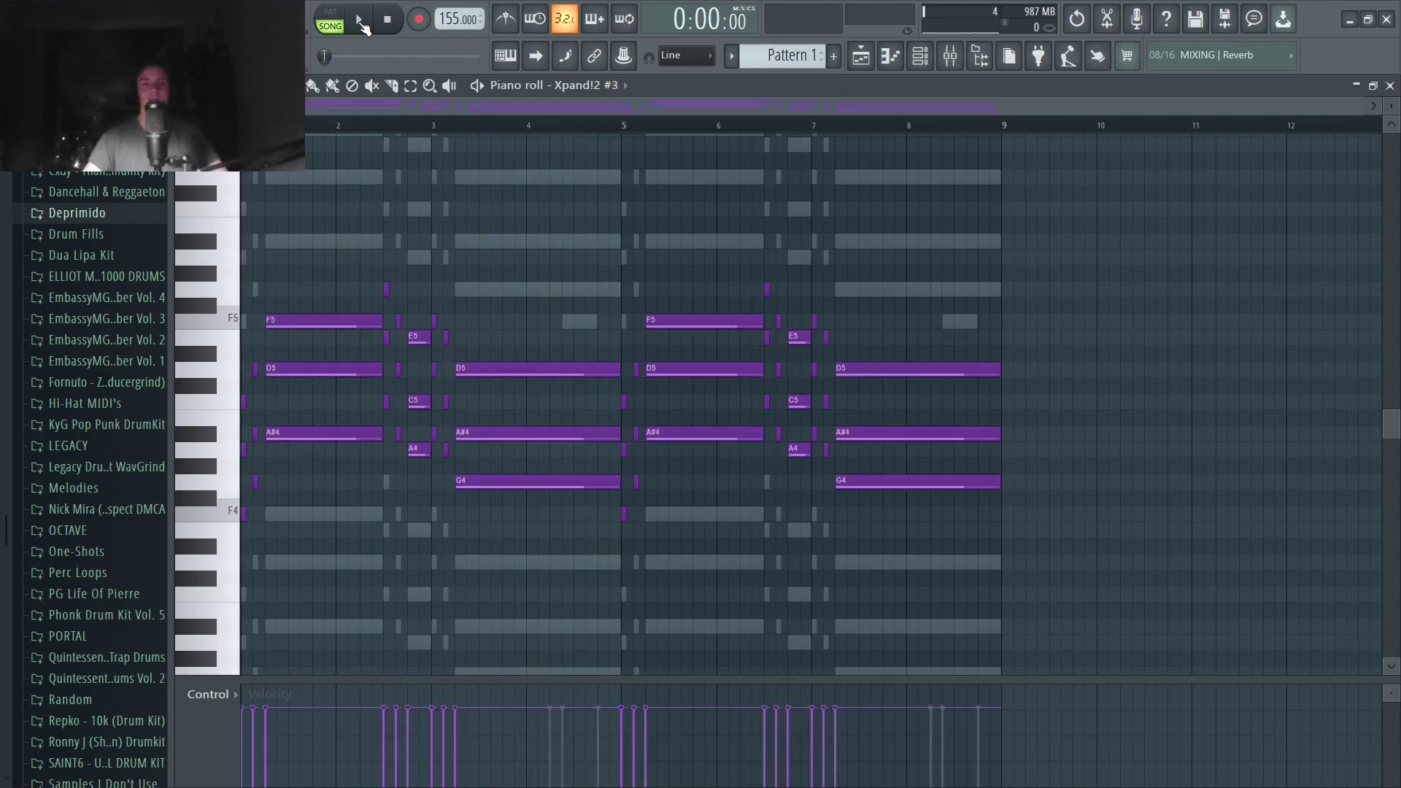
left_click(360, 20)
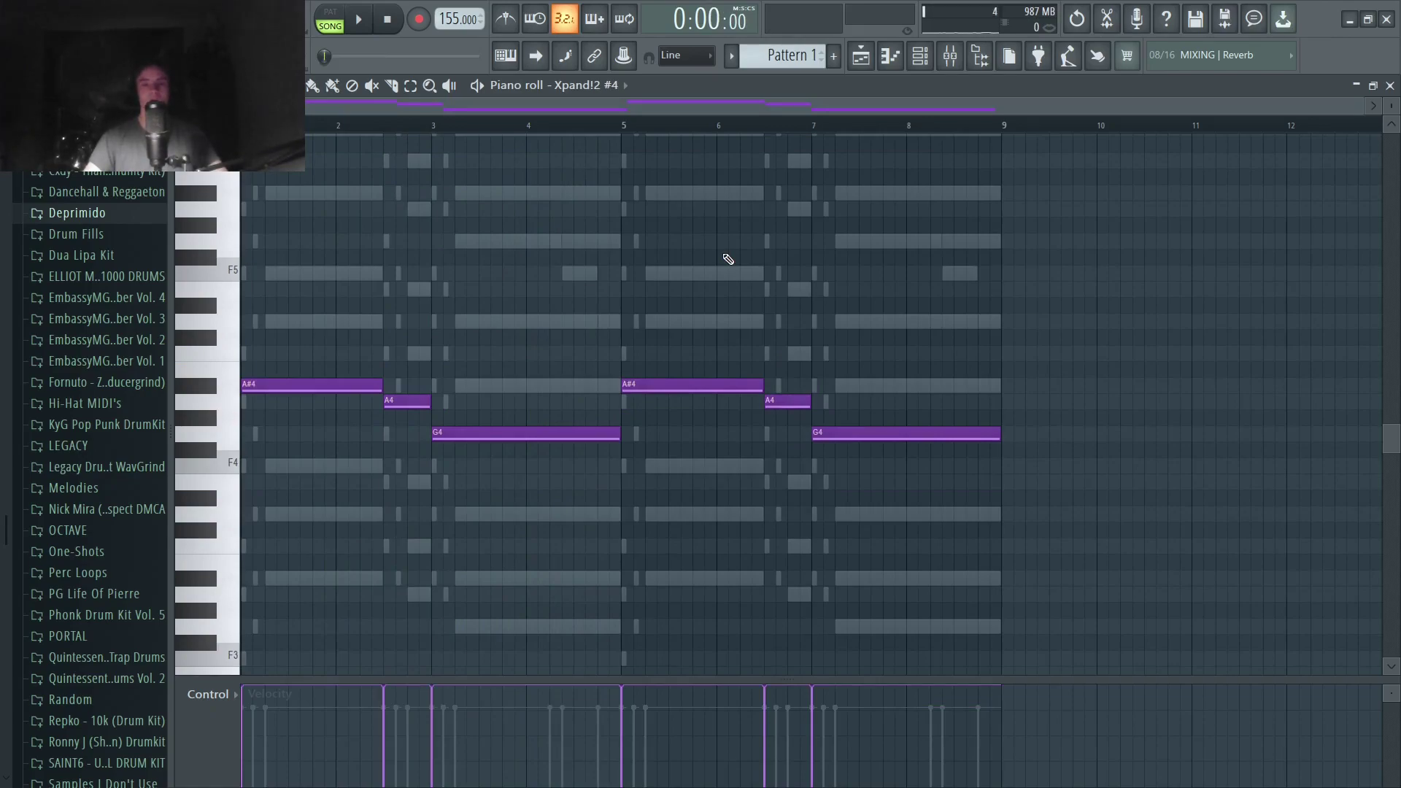
Step: Play and stop the Xpand!2 #4 line of A#4, A4 and G4 notes, then show the Playlist
left_click(365, 32)
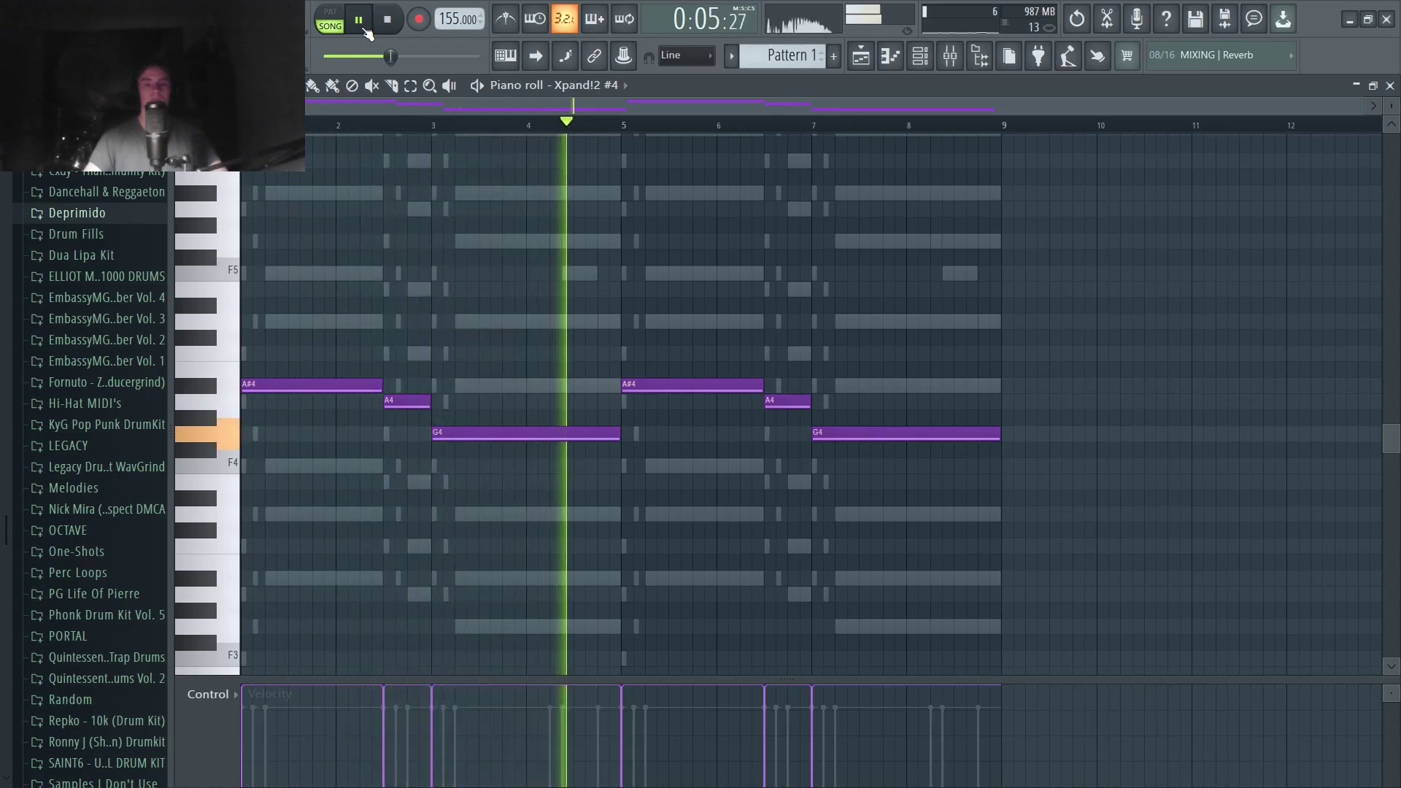
key("space")
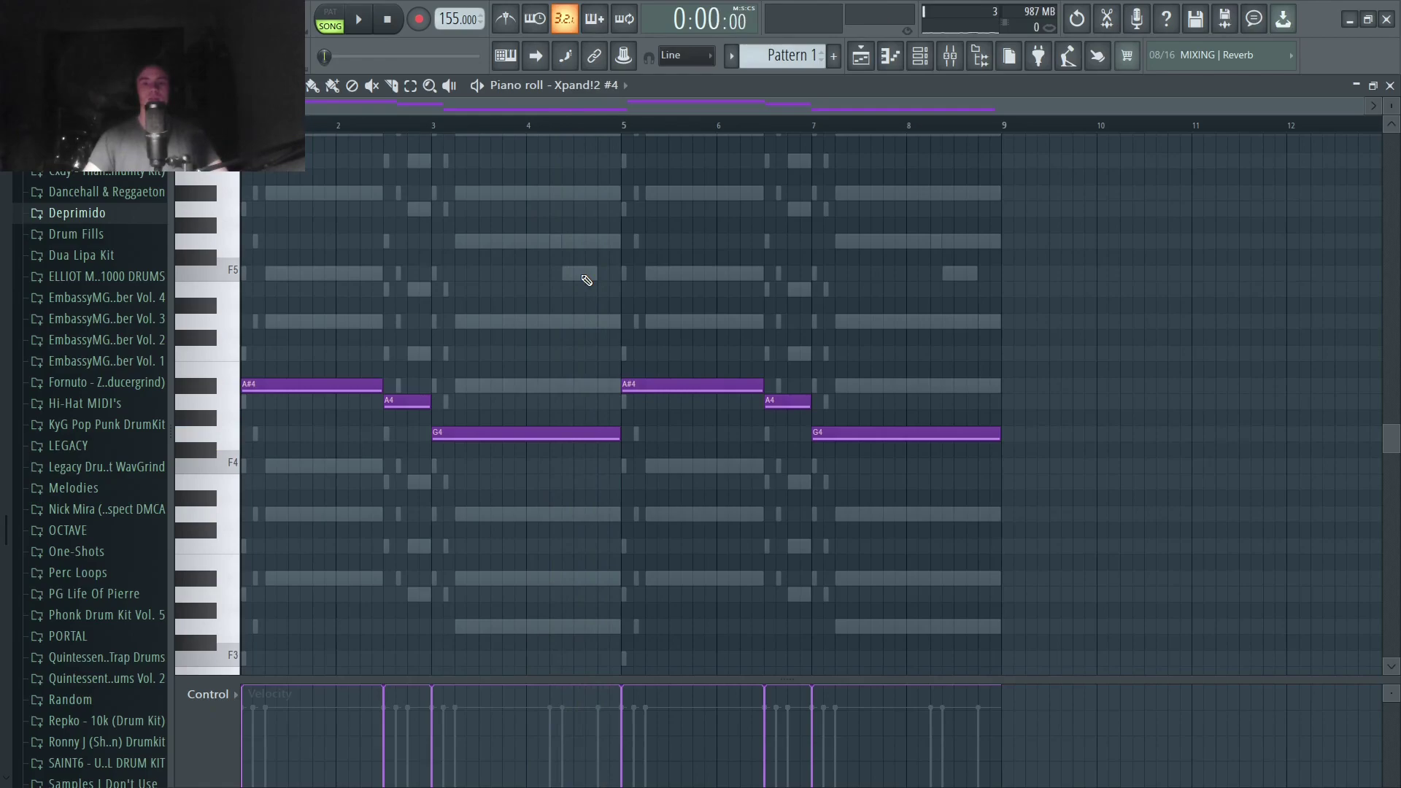
key("F5")
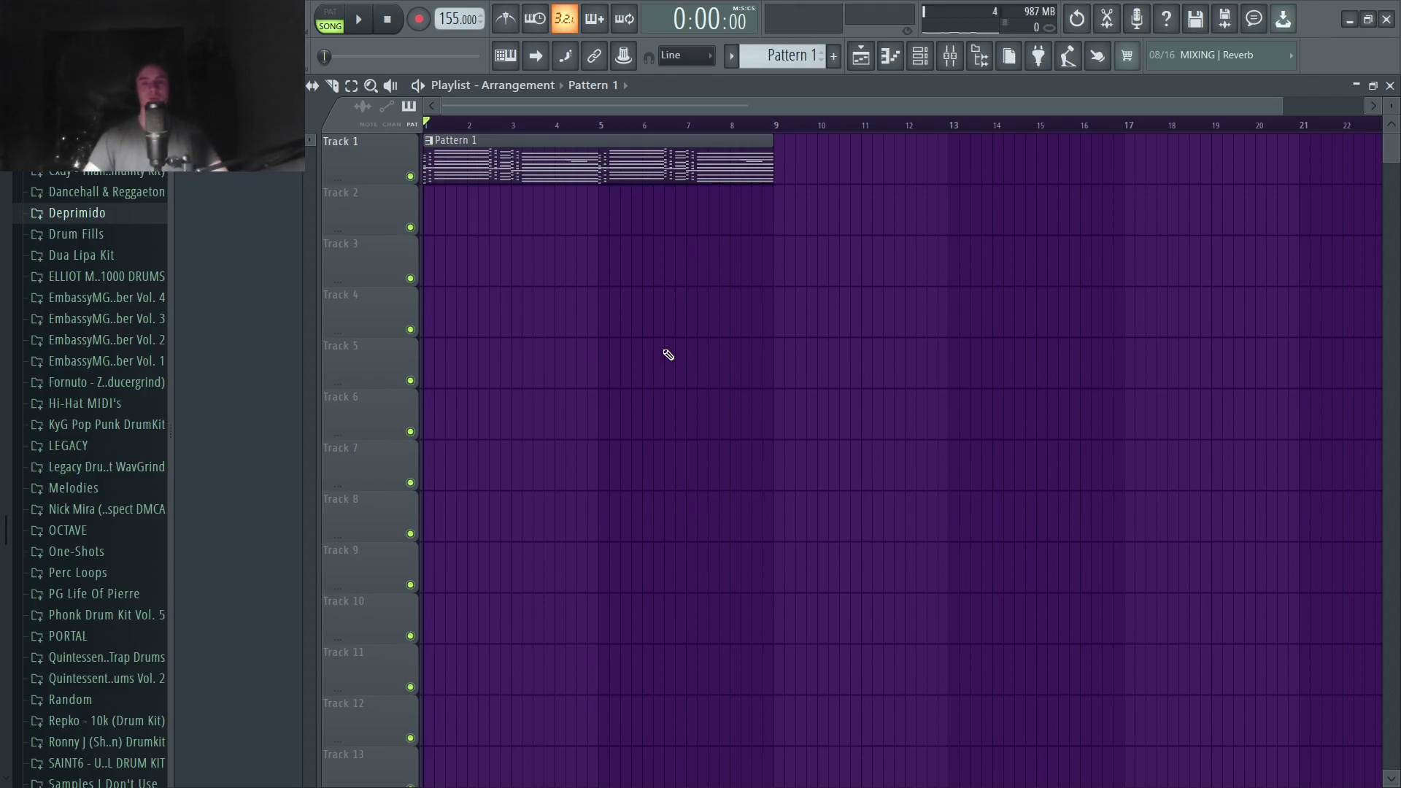
Step: Check the Xpand!2 #6 A5 notes, then deselect and play the four G#5 notes of Xpand!2 #7
key("F7")
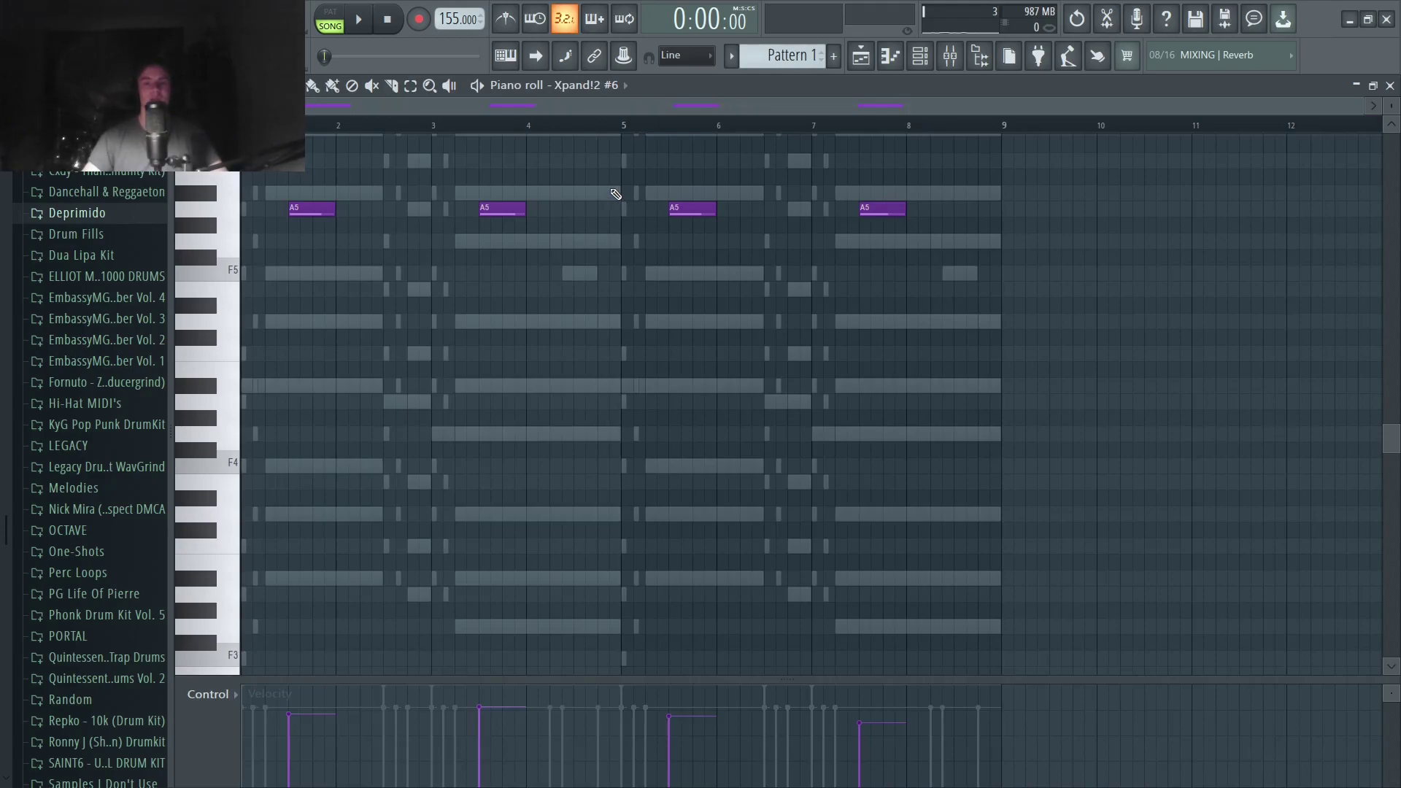
left_click(228, 214)
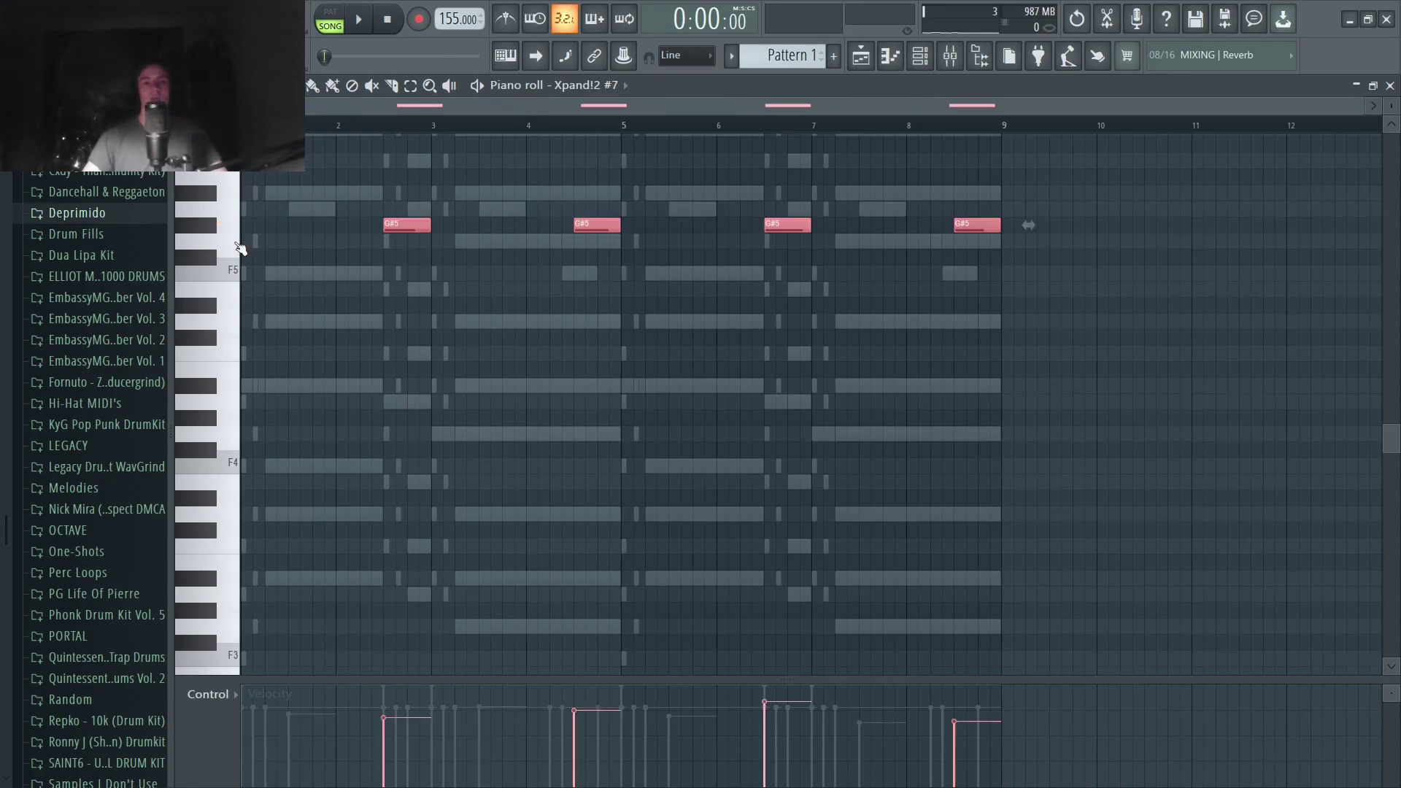
key("Down")
left_click(376, 283)
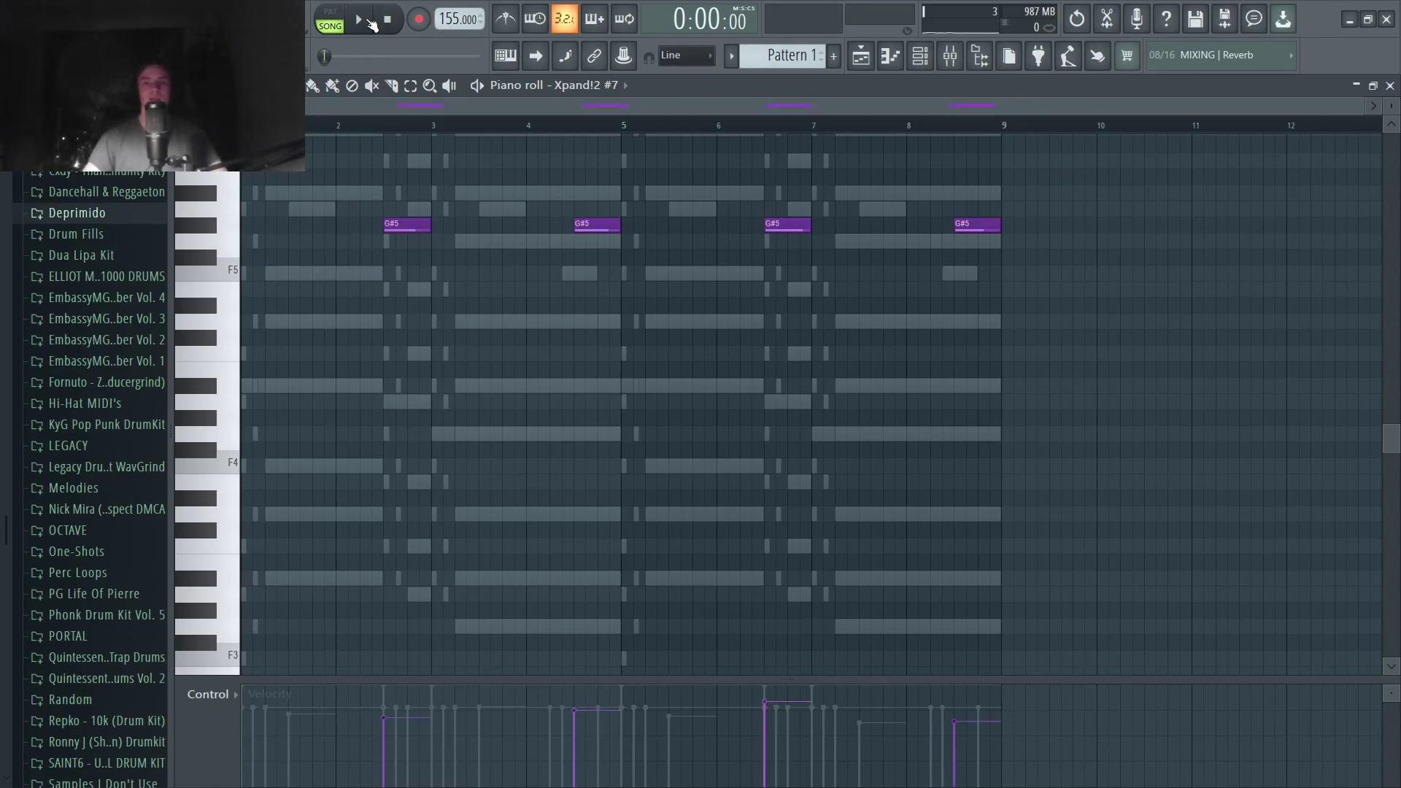
left_click(371, 22)
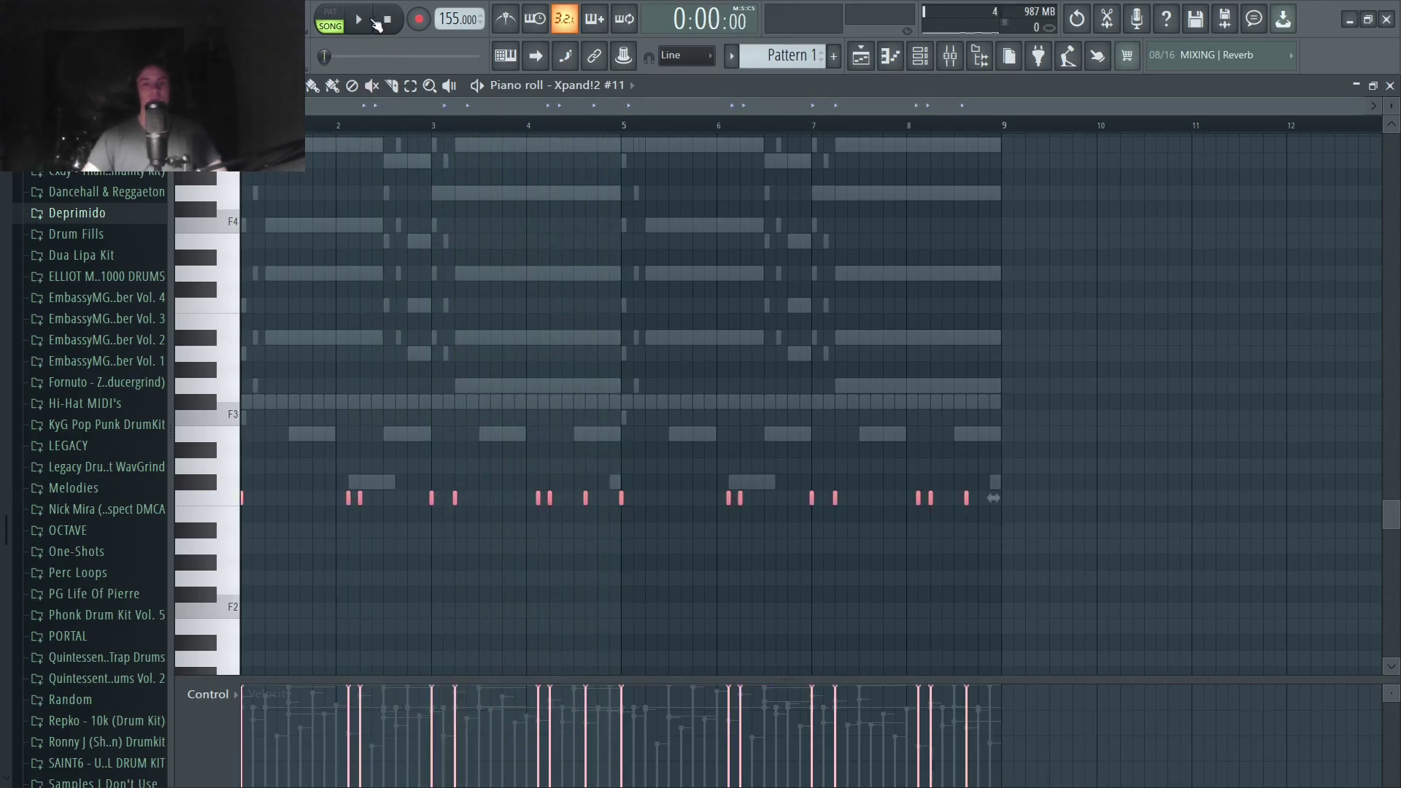
Step: Play the short paired Xpand!2 #11 hits across the eight bars
left_click(359, 20)
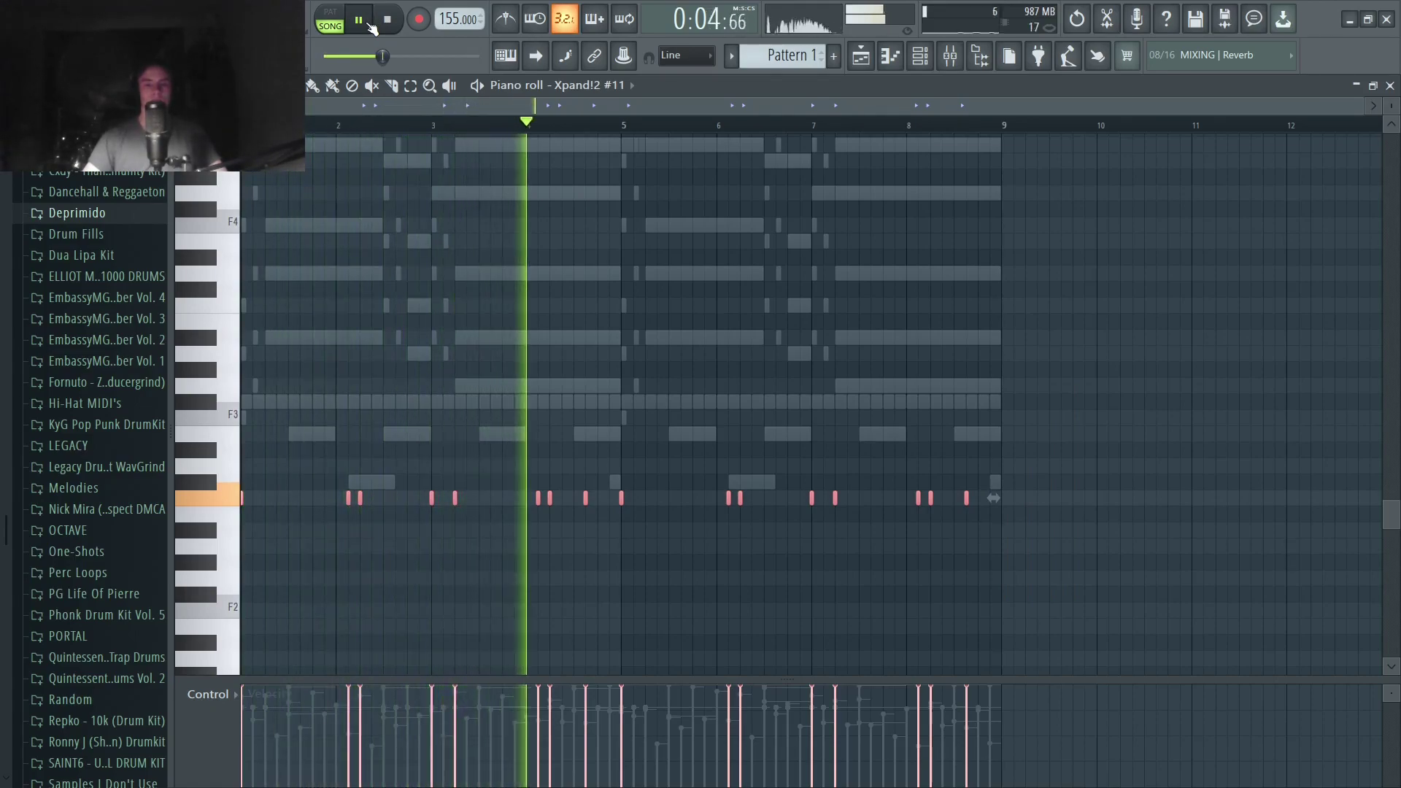
Step: Stop playback and inspect the Xpand!2 #8, Xpand!2 and Xpand!2 #3 tracks in the Mixer
key("space")
left_click(920, 55)
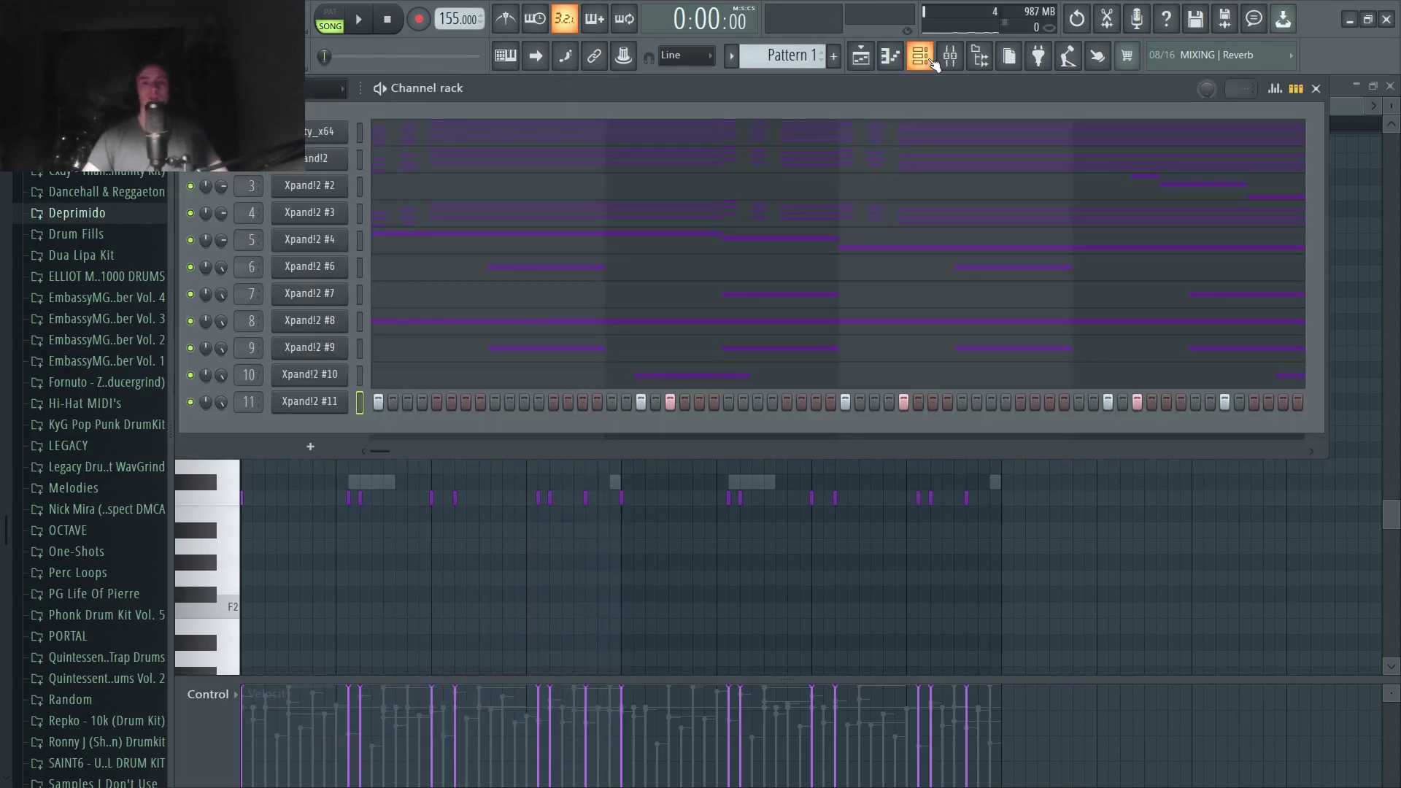
left_click(951, 55)
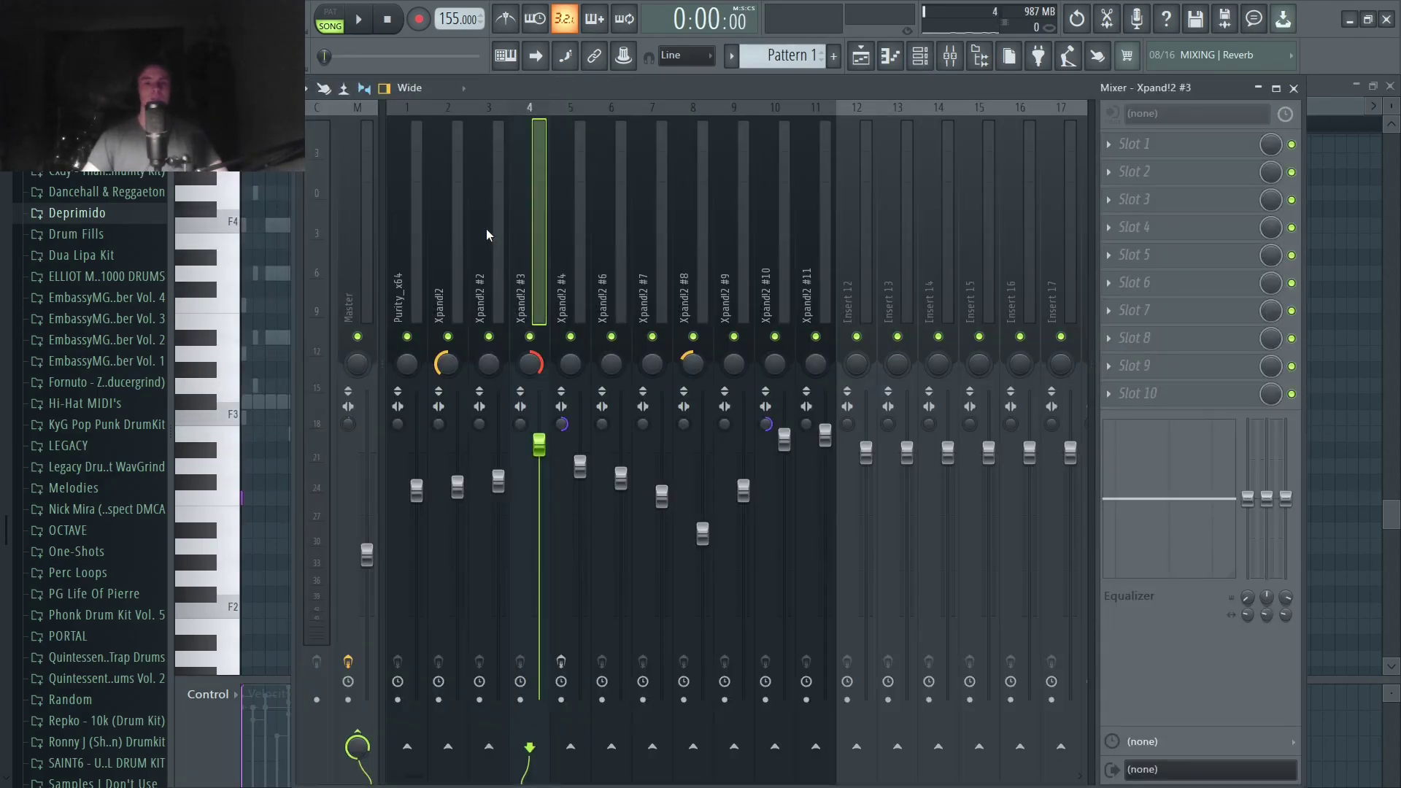
left_click(691, 269)
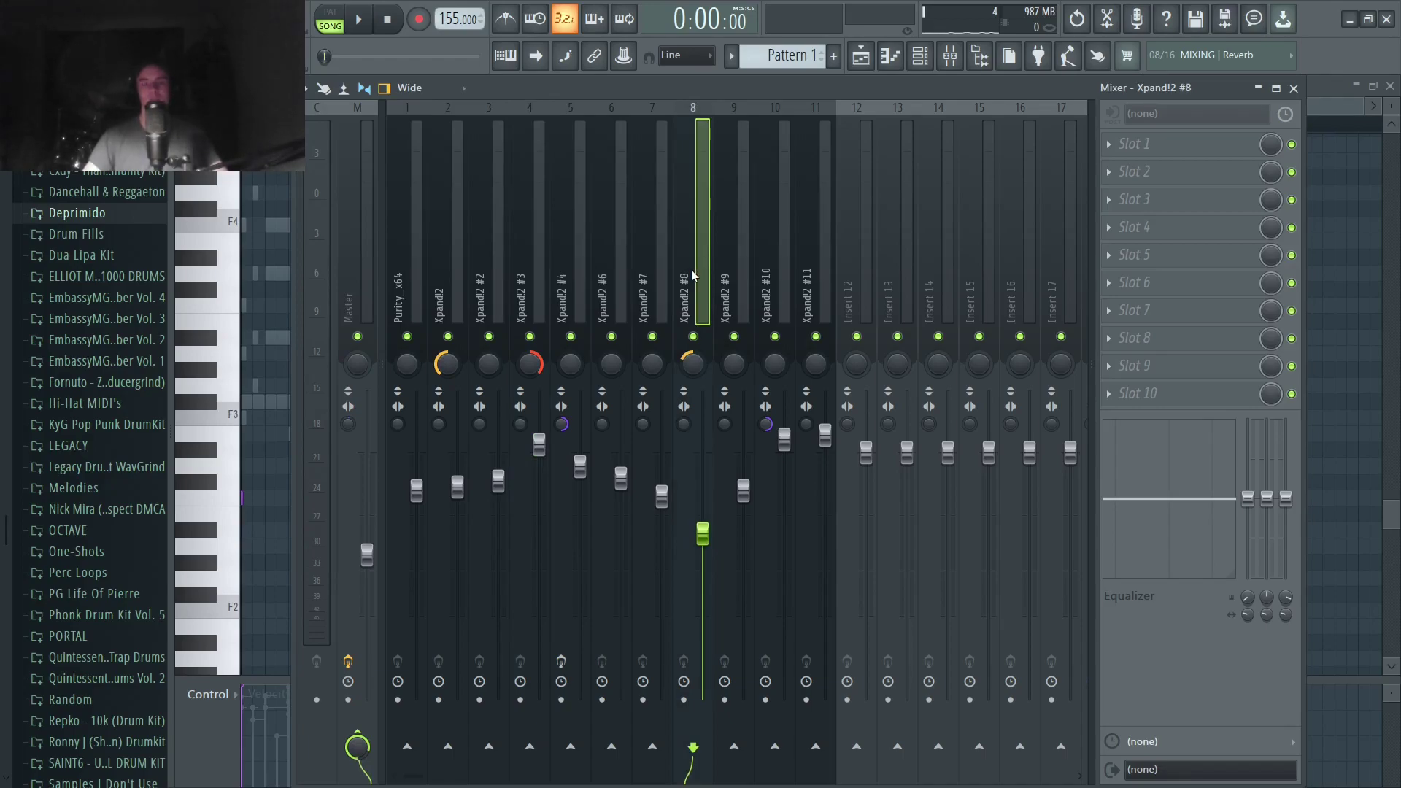
left_click(457, 295)
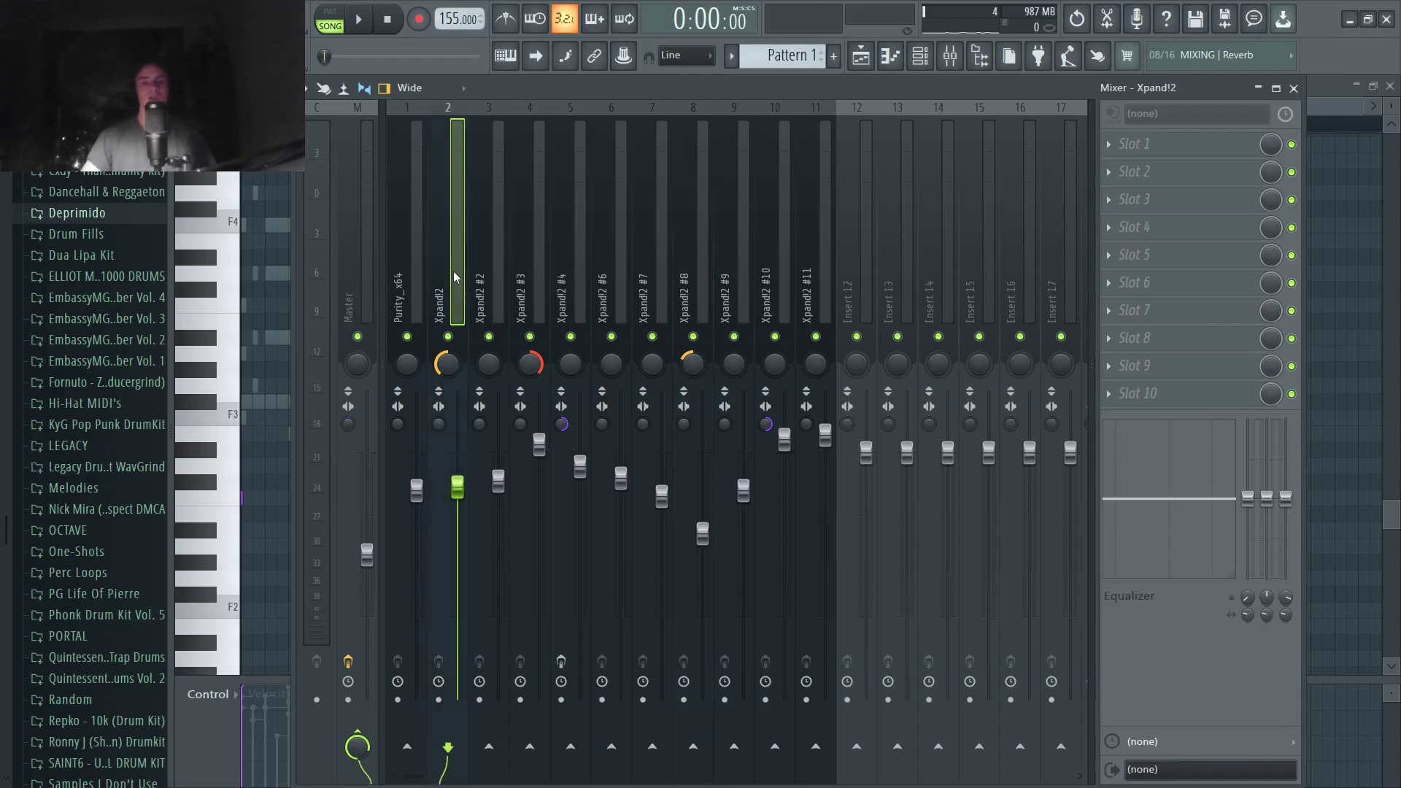
left_click(538, 270)
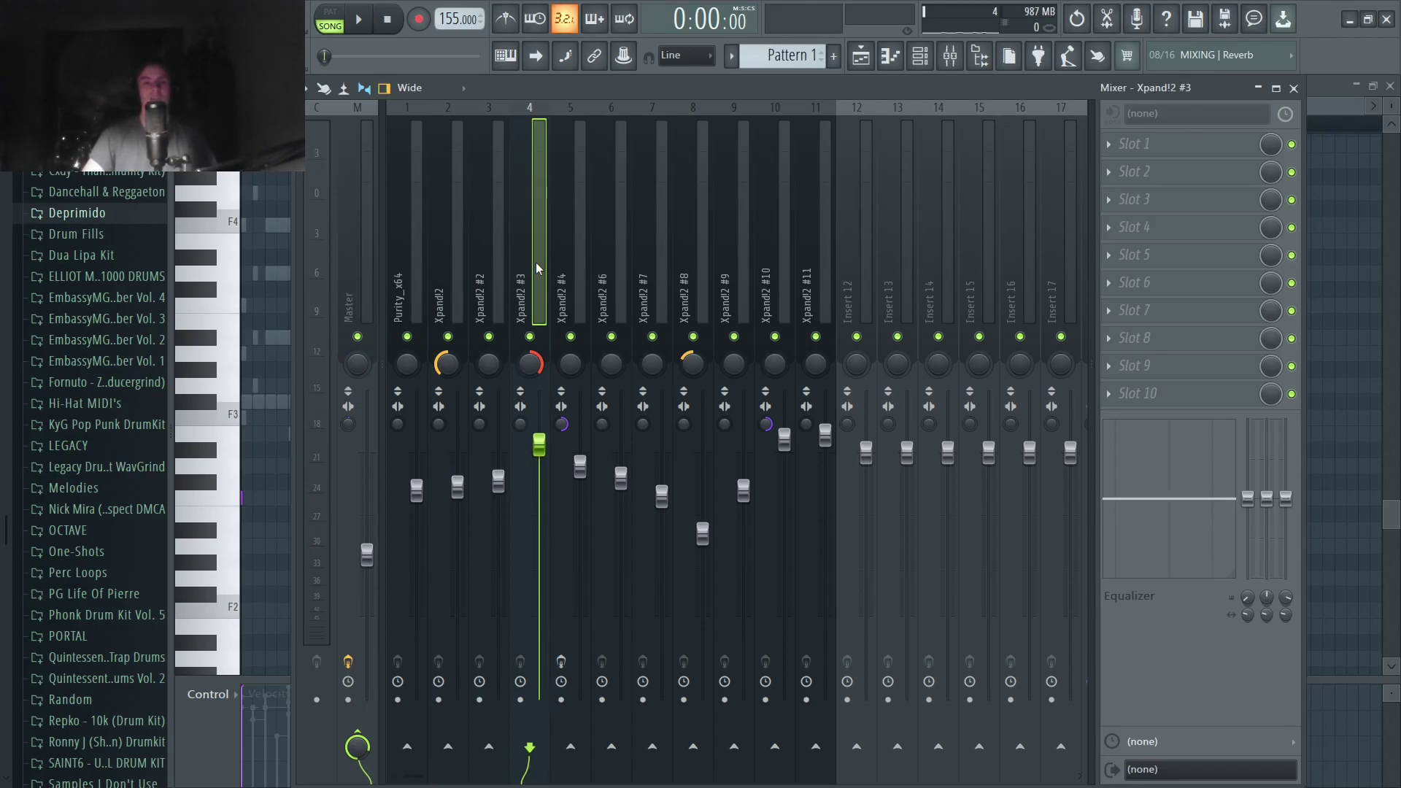
Step: Review the CamelCrusher effect on the Xpand!2 #4 insert, then return to the Playlist
left_click(570, 263)
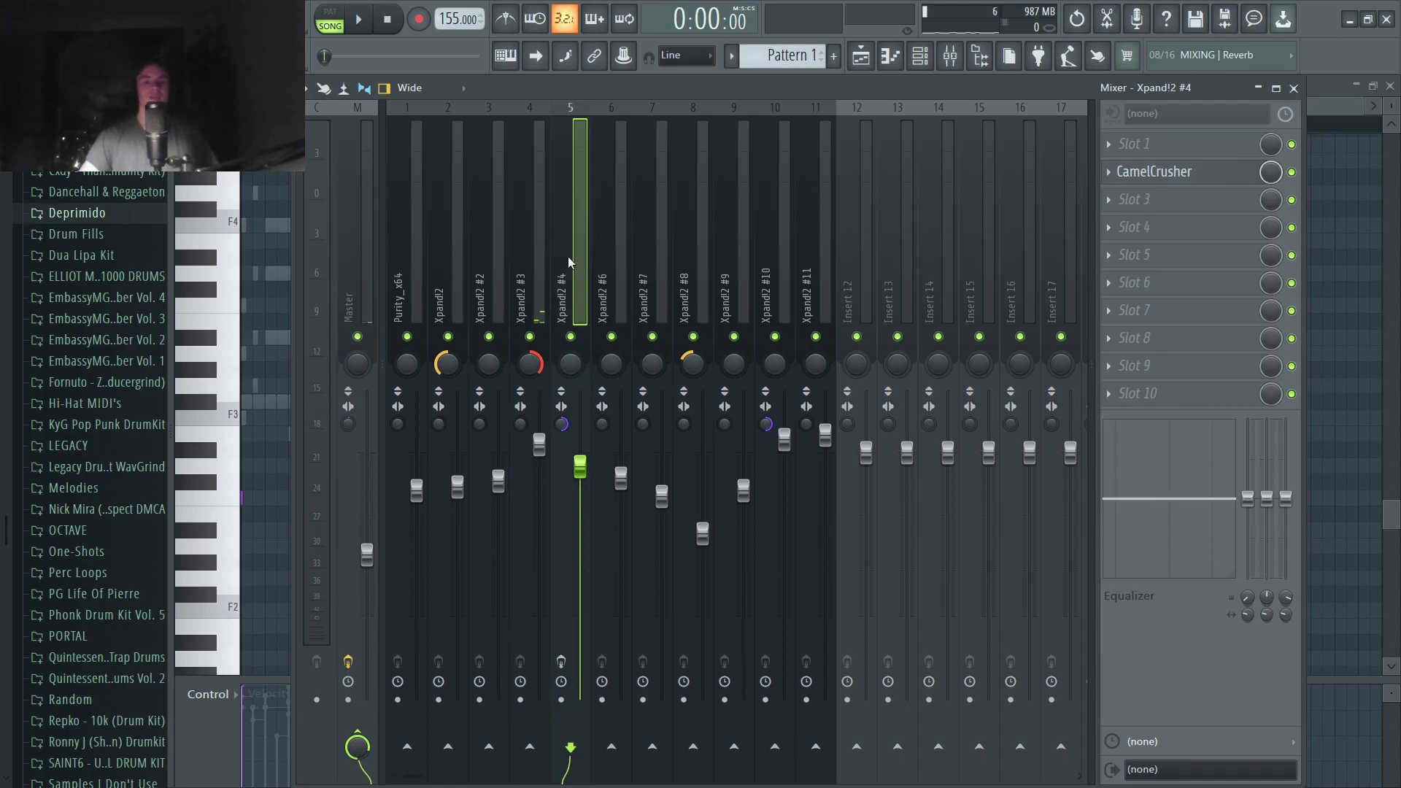
left_click(1157, 174)
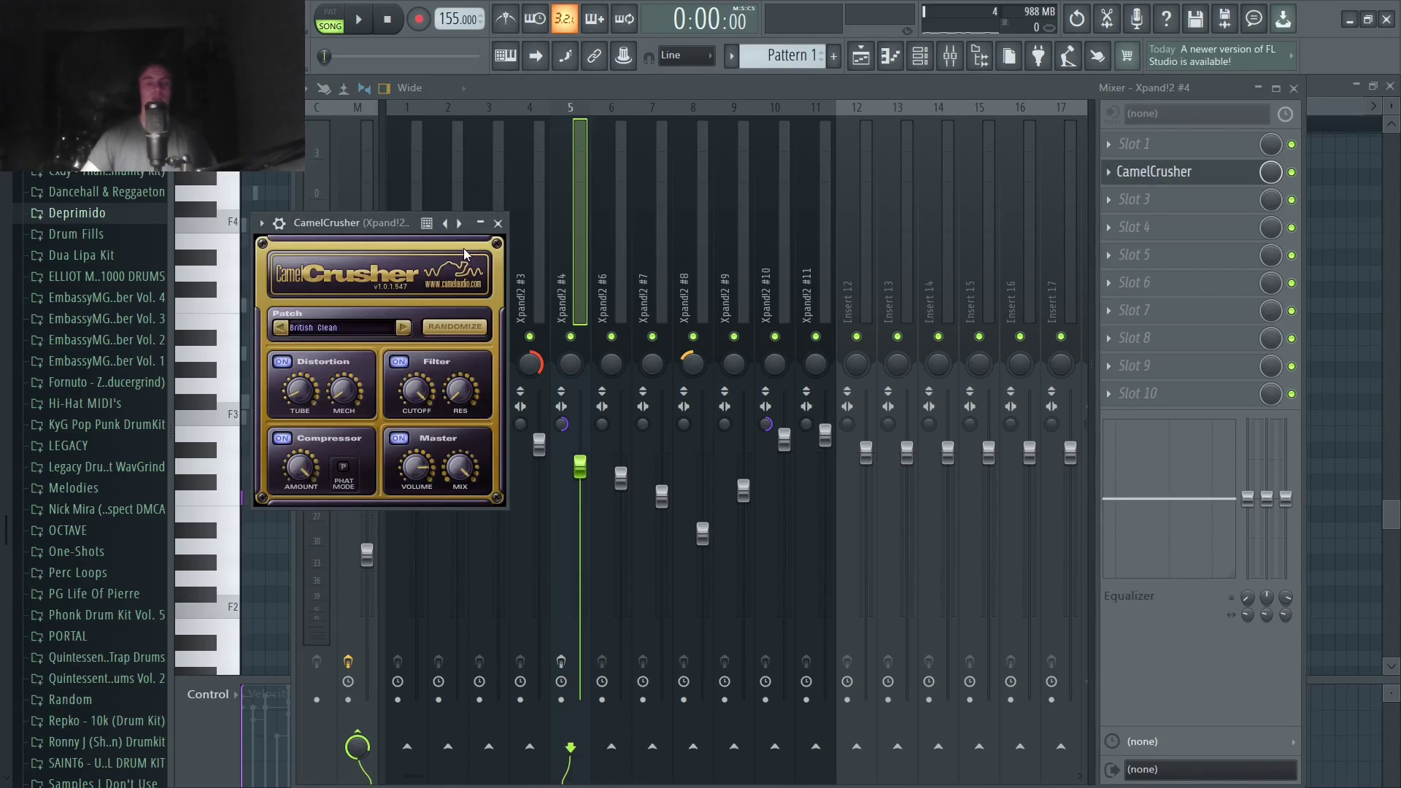
left_click(499, 223)
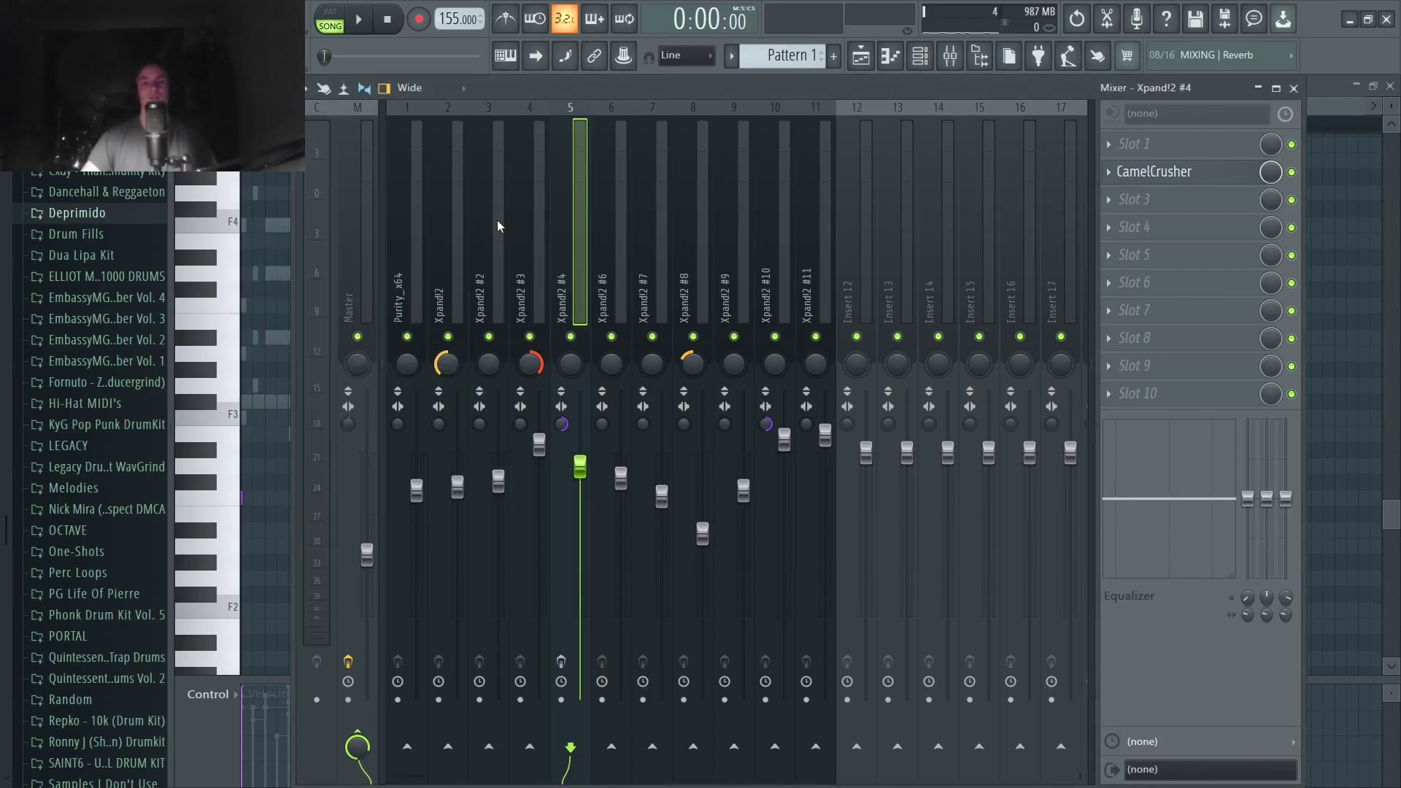
key("F5")
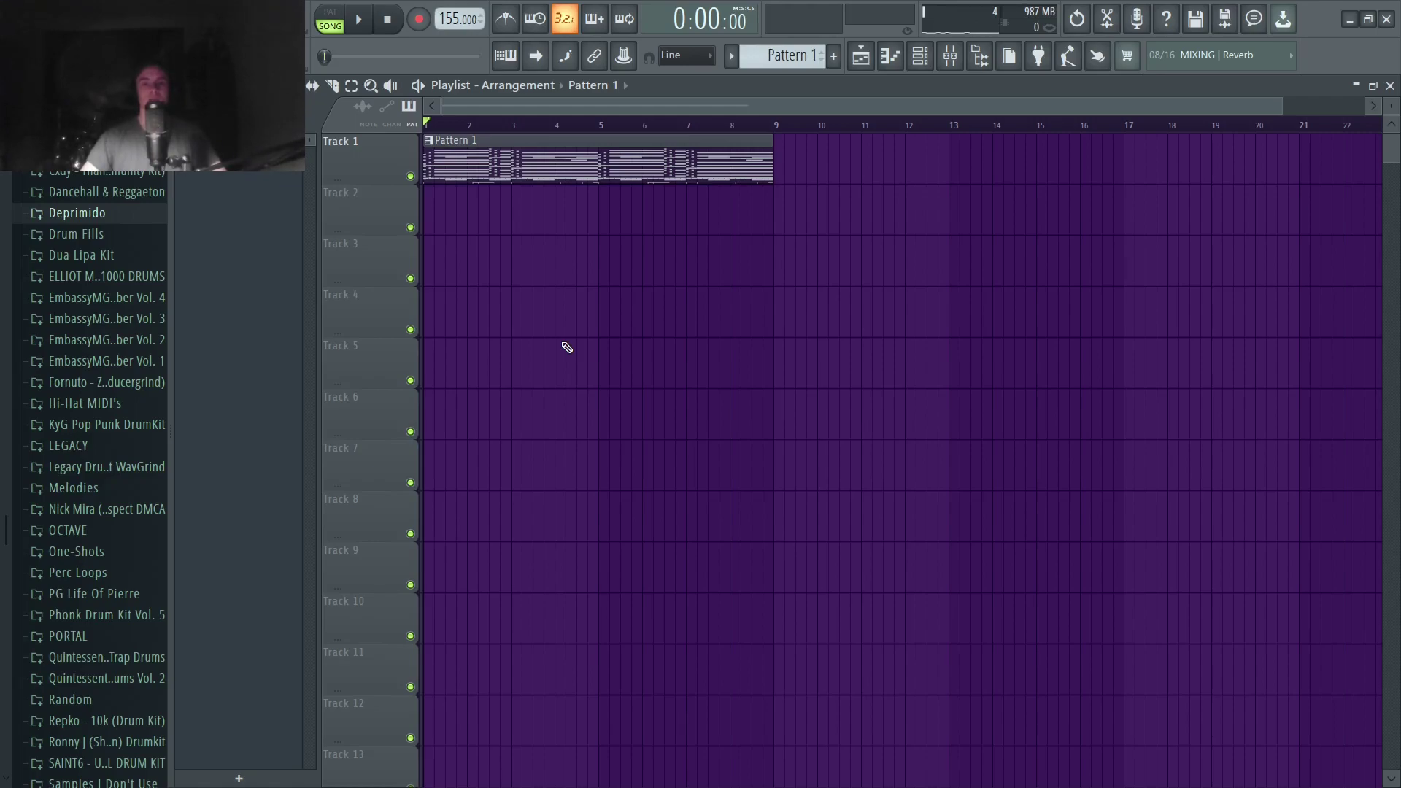
Step: Play the full Beat 557 arrangement of Purity_x64 and Xpand!2 patterns from the Playlist
left_click(362, 21)
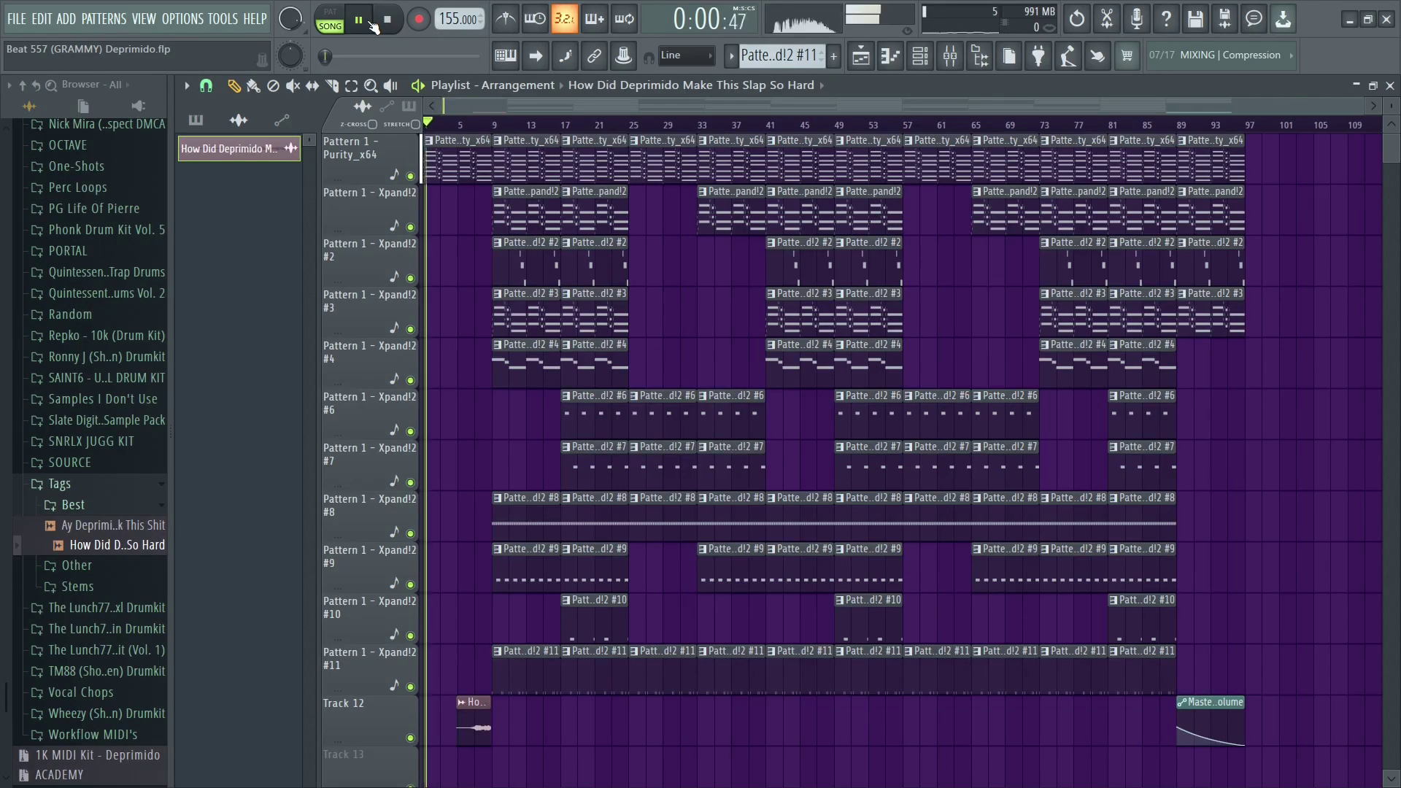